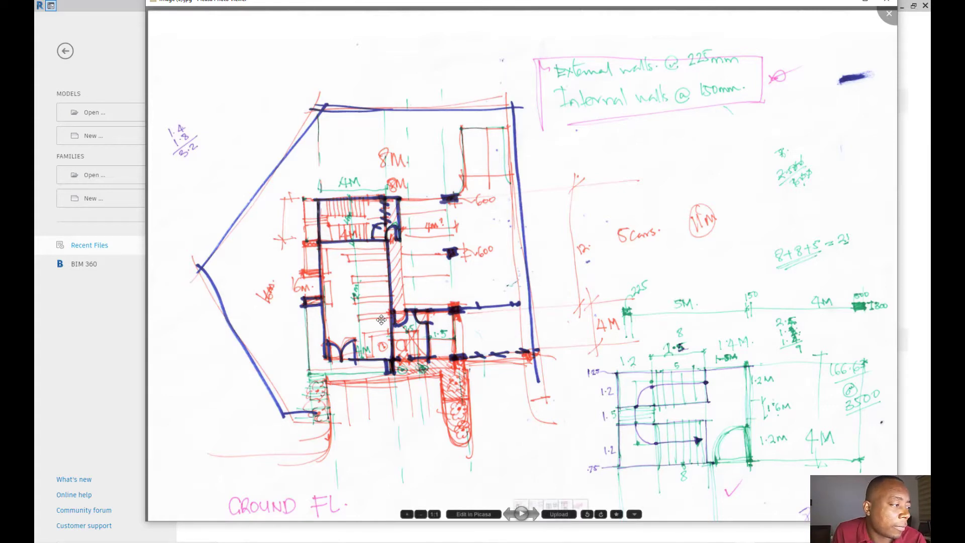
Zoom in and out over the first ground-floor sketch, then advance to the gridded A–C / 1–5 plan sketch
scroll(863, 468, up, 5)
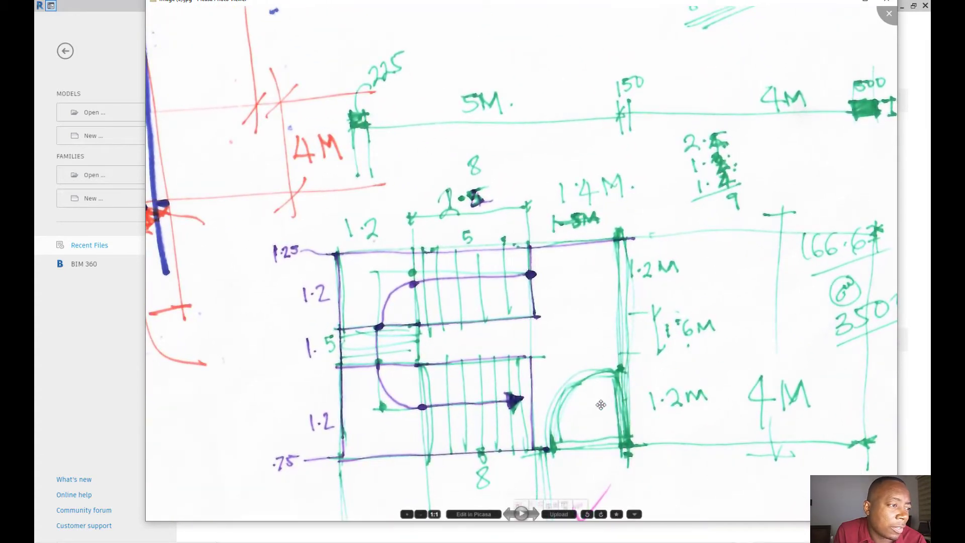
scroll(476, 235, down, 5)
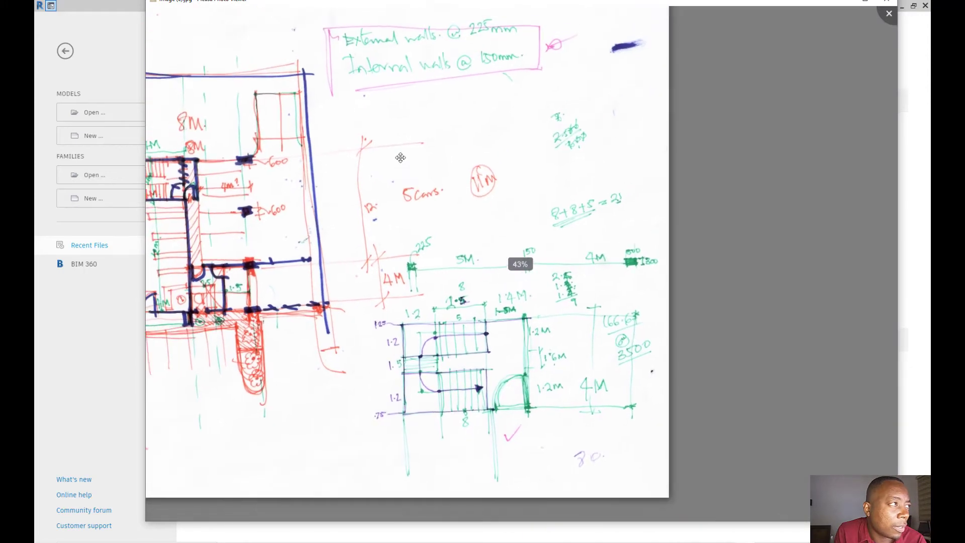
scroll(526, 100, up, 4)
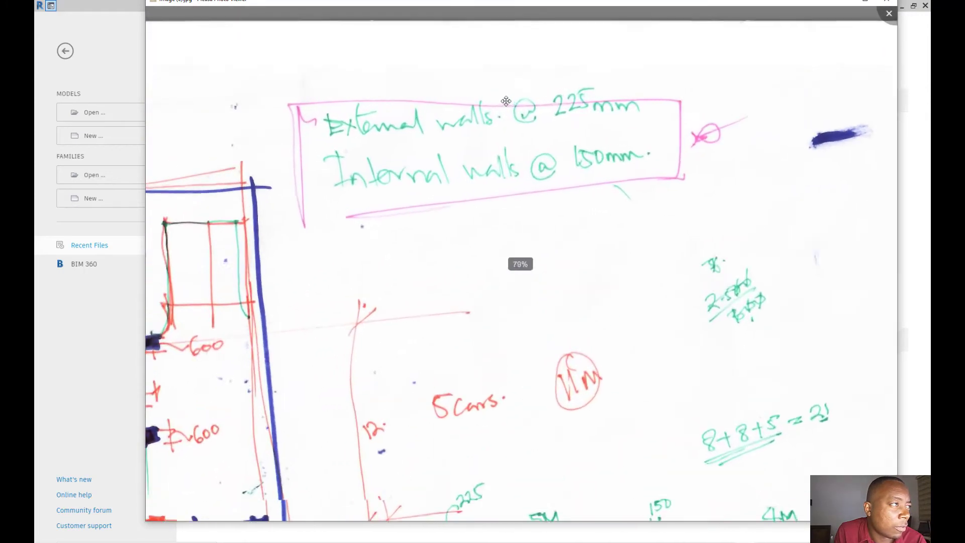
scroll(565, 202, down, 4)
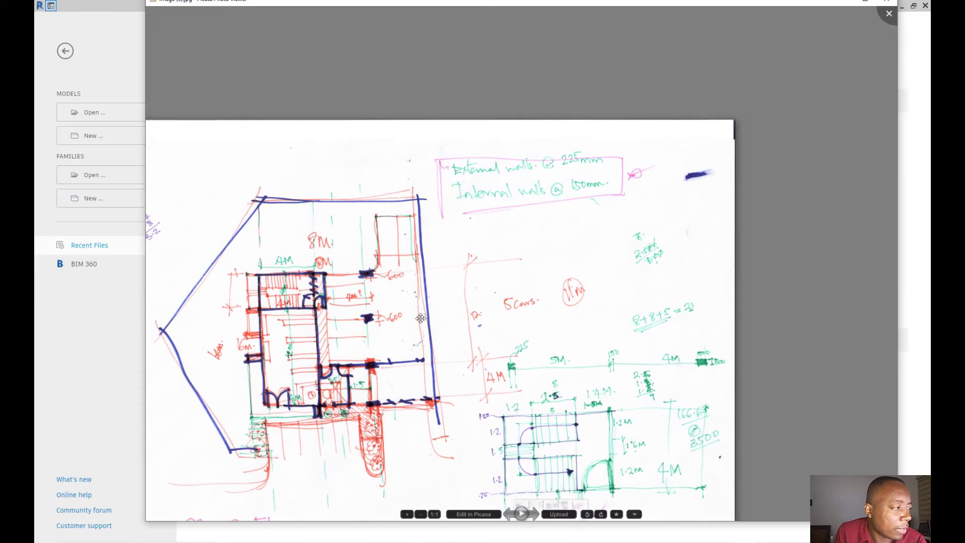
scroll(557, 312, down, 3)
scroll(316, 412, up, 3)
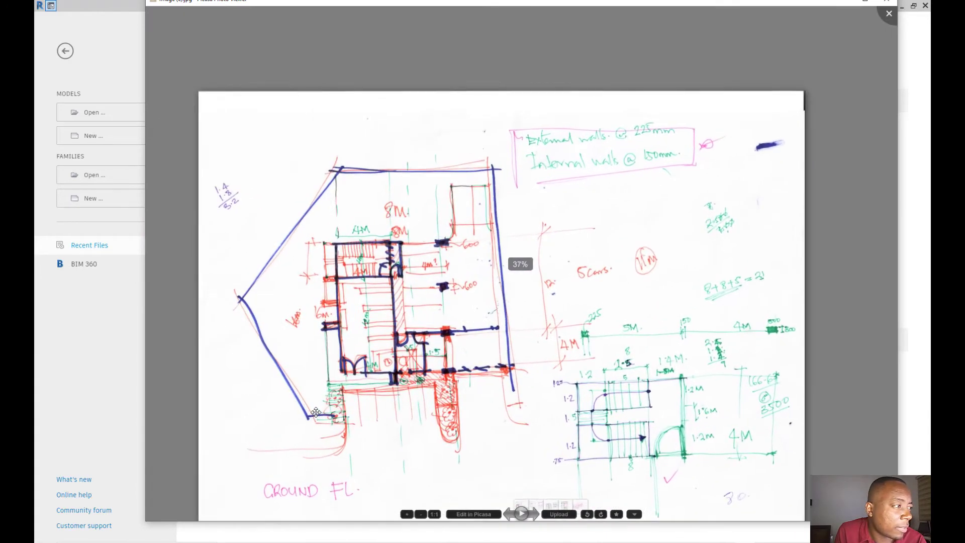
scroll(315, 413, up, 3)
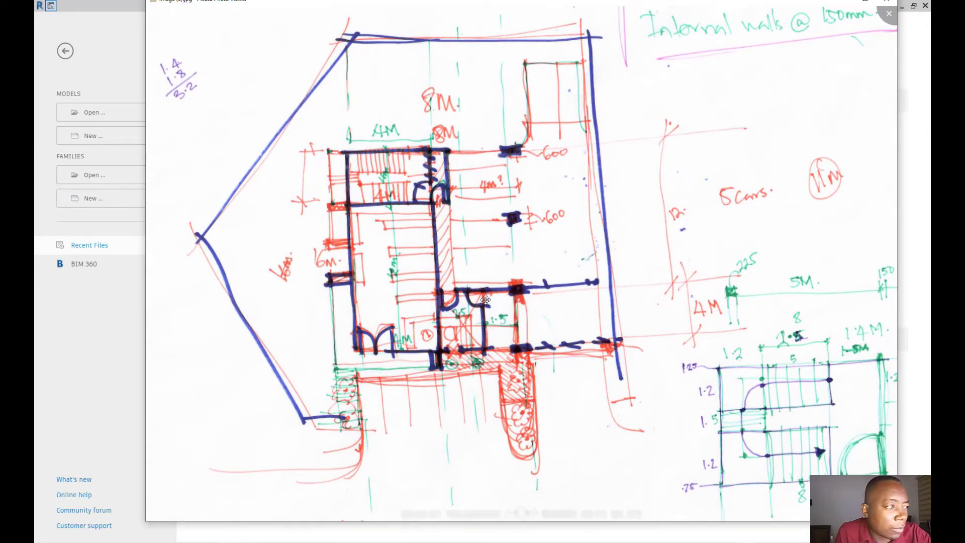
key(Right)
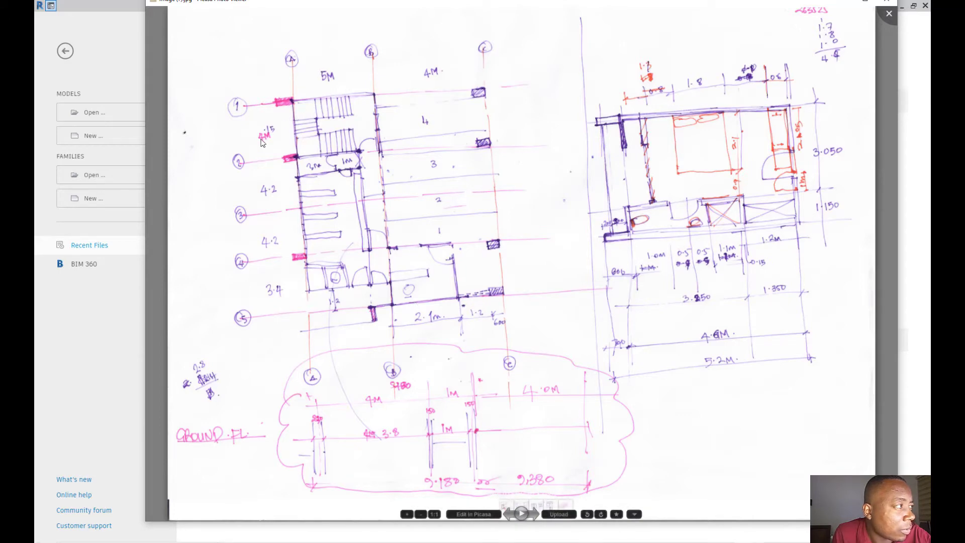
scroll(267, 201, up, 5)
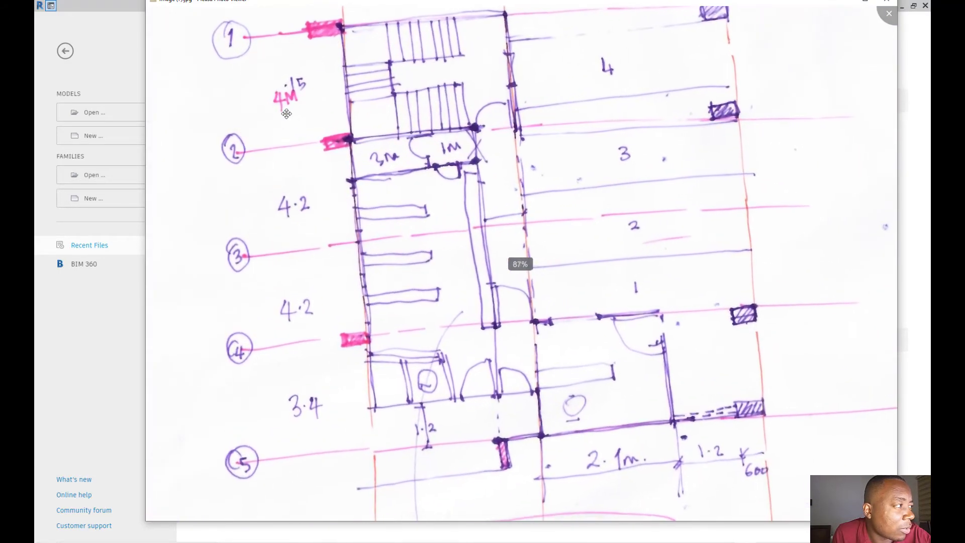
scroll(345, 366, down, 5)
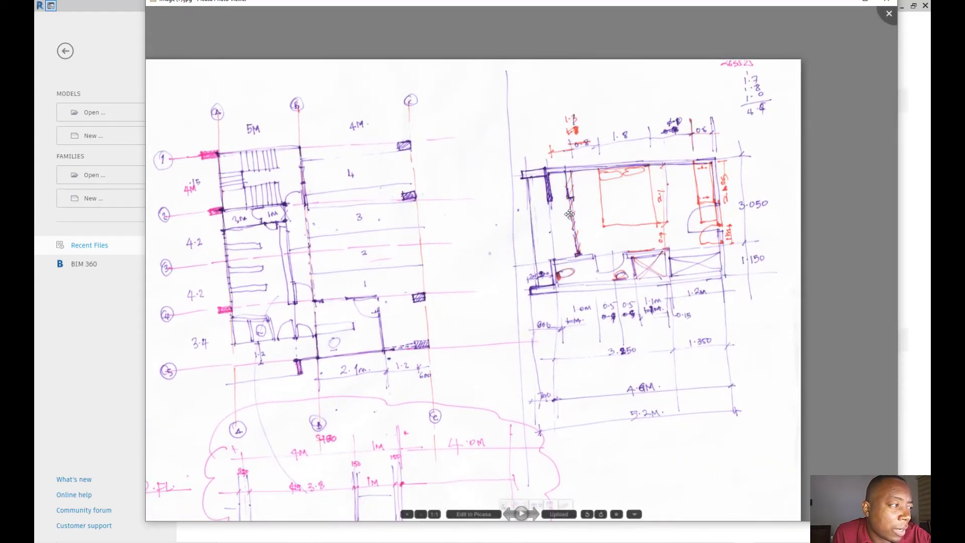
key(Right)
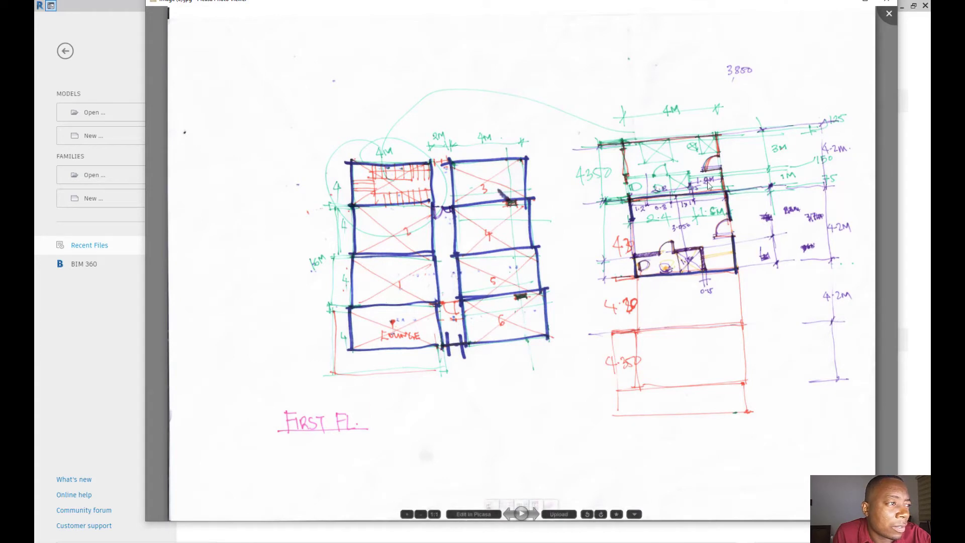
key(Right)
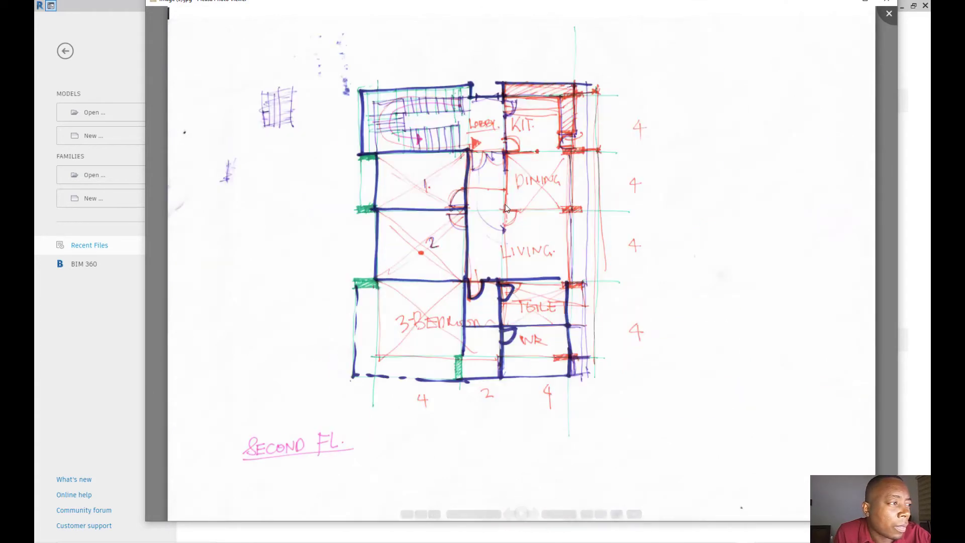
key(Right)
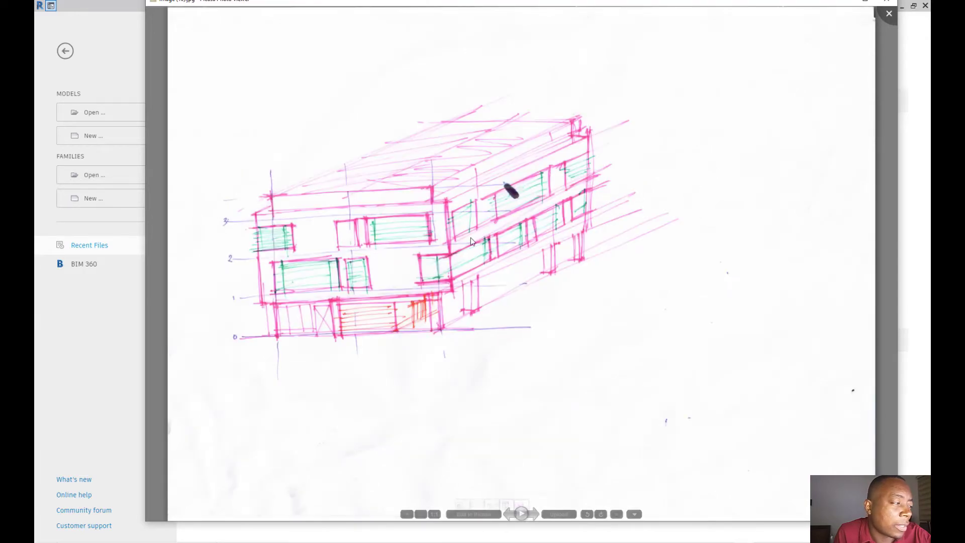
scroll(471, 237, down, 2)
key(Left)
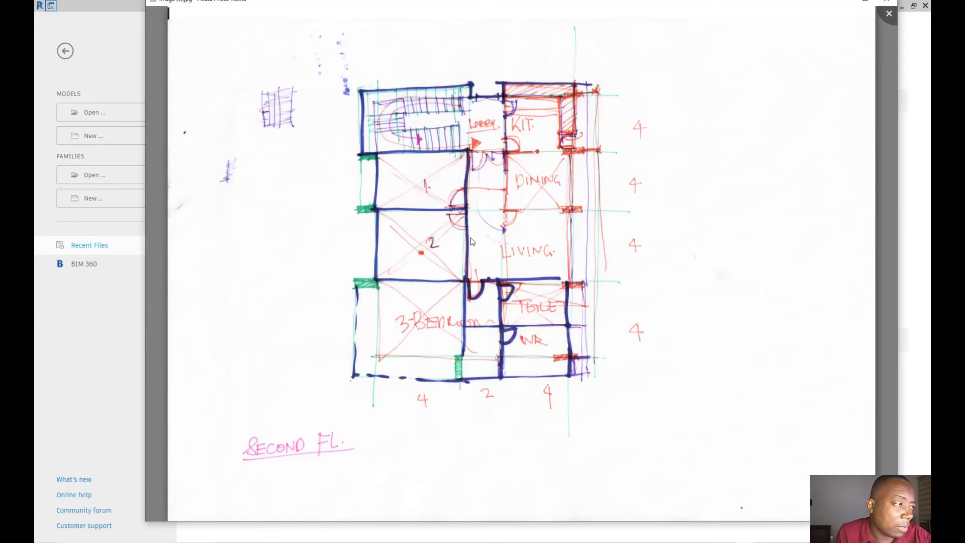
key(Left)
key(Left)
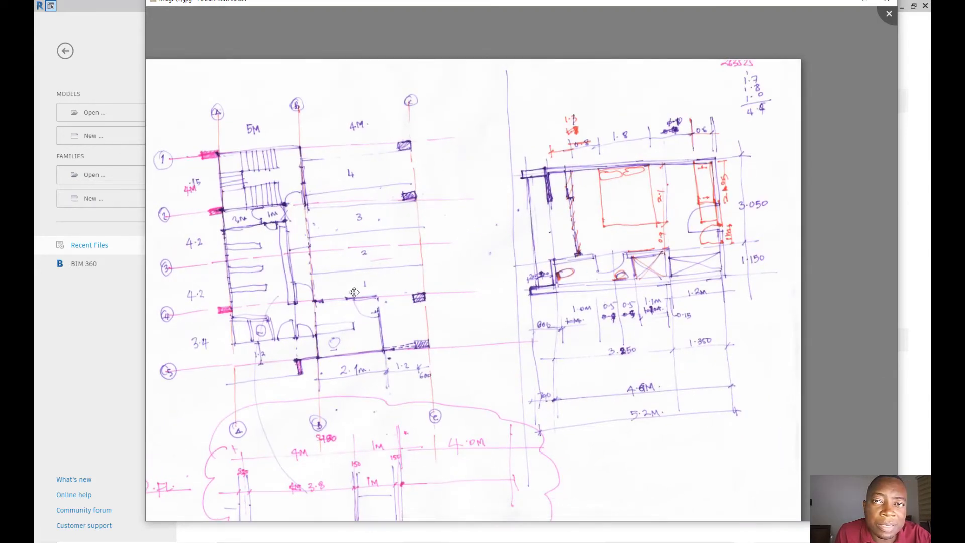
mouse_move(596, 241)
mouse_down()
mouse_move(679, 178)
mouse_move(671, 198)
mouse_up()
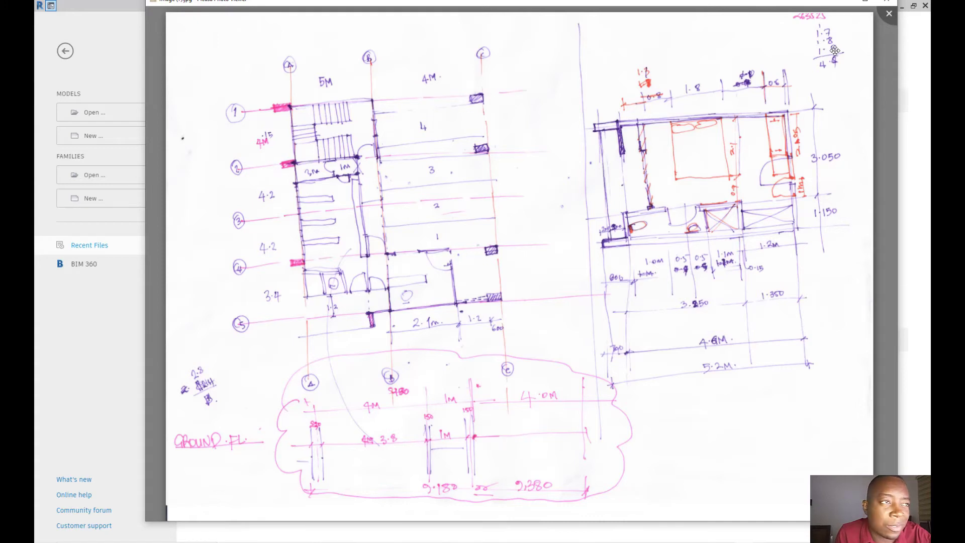
Close Picasa and dismiss Revit's Home page to reach the empty ribbon workspace
key(Escape)
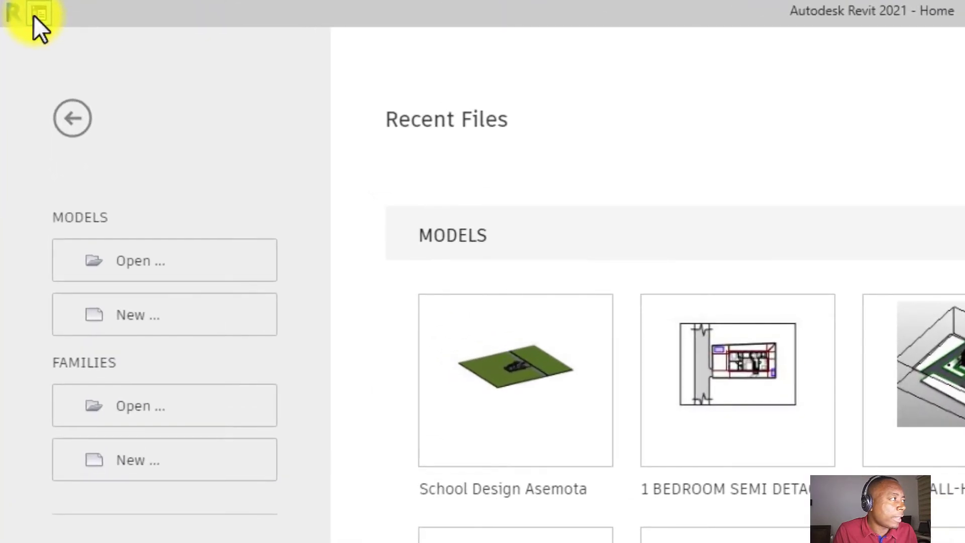
click(35, 15)
click(15, 15)
key(Escape)
click(36, 20)
click(38, 20)
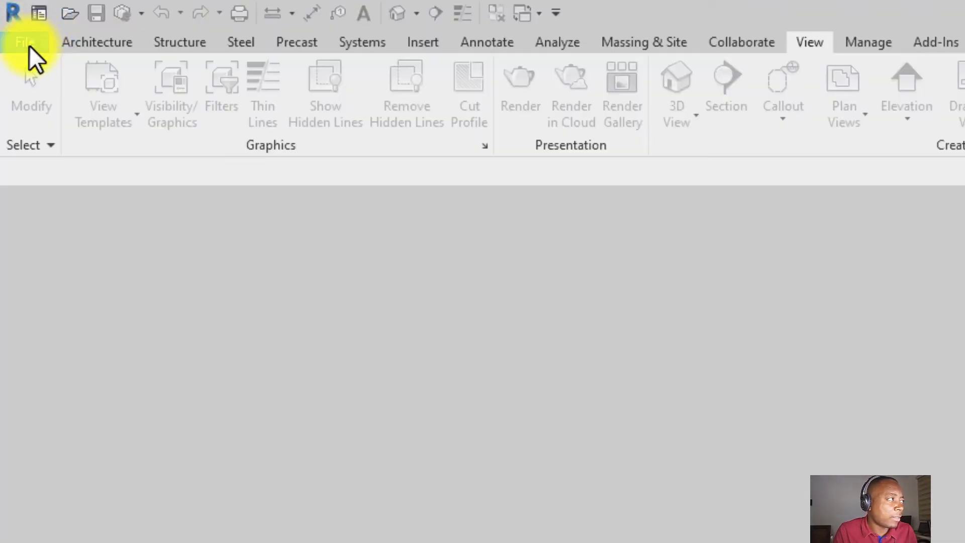
In Options > File Locations, remove the default Metric and Imperial project templates
click(26, 42)
scroll(157, 270, down, 1)
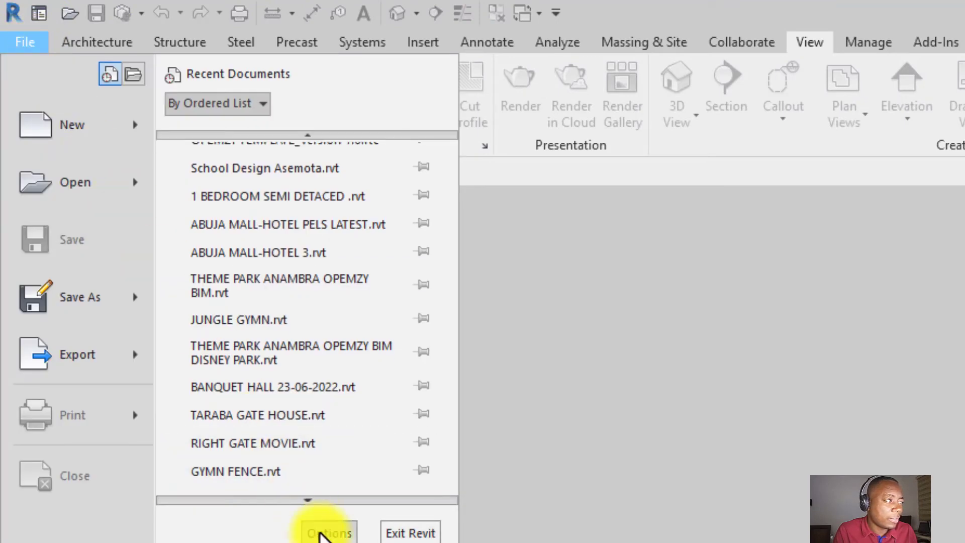
click(327, 533)
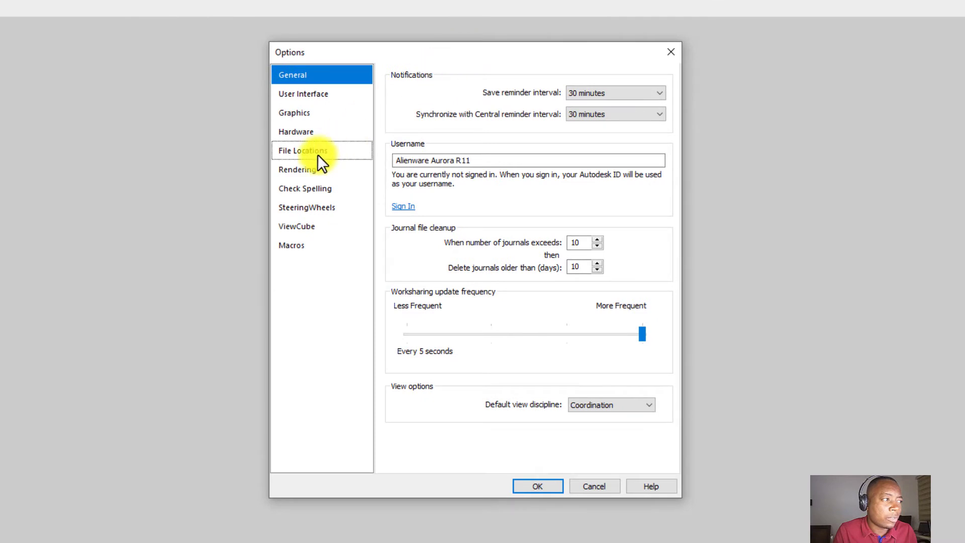
click(318, 155)
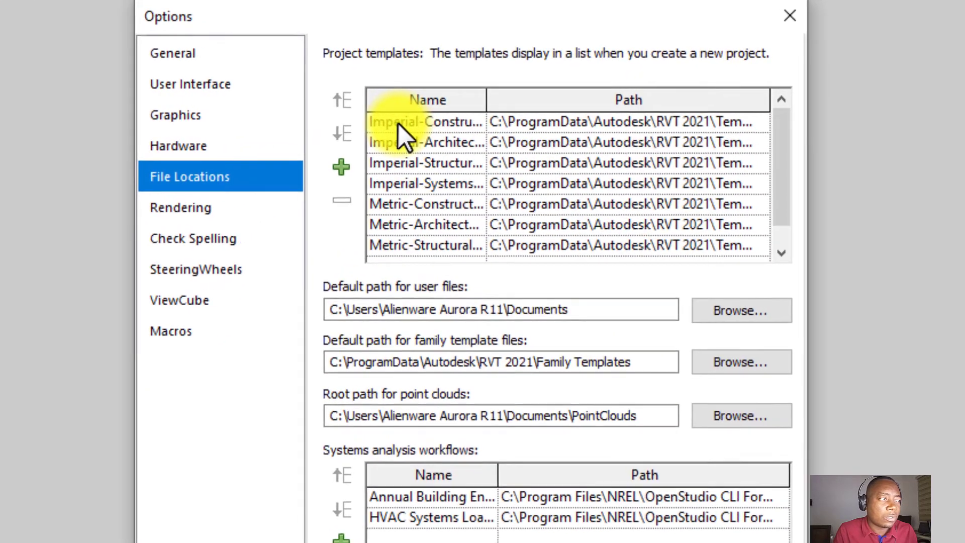
click(432, 120)
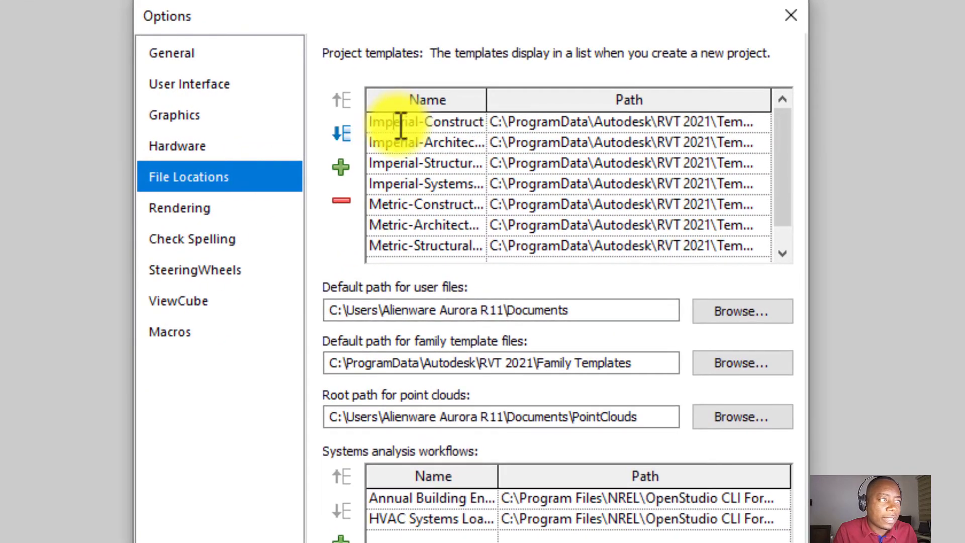
click(340, 201)
click(340, 202)
click(340, 202)
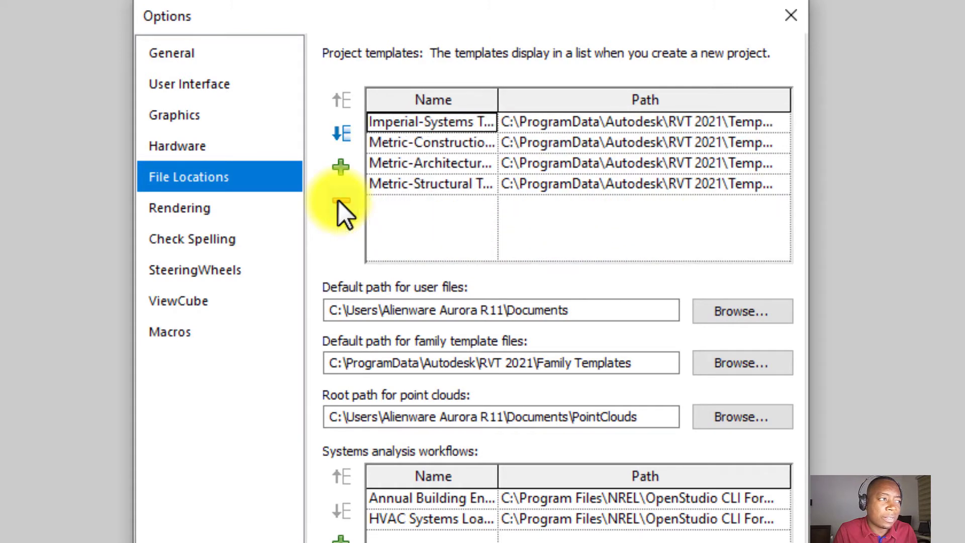
click(340, 201)
click(340, 202)
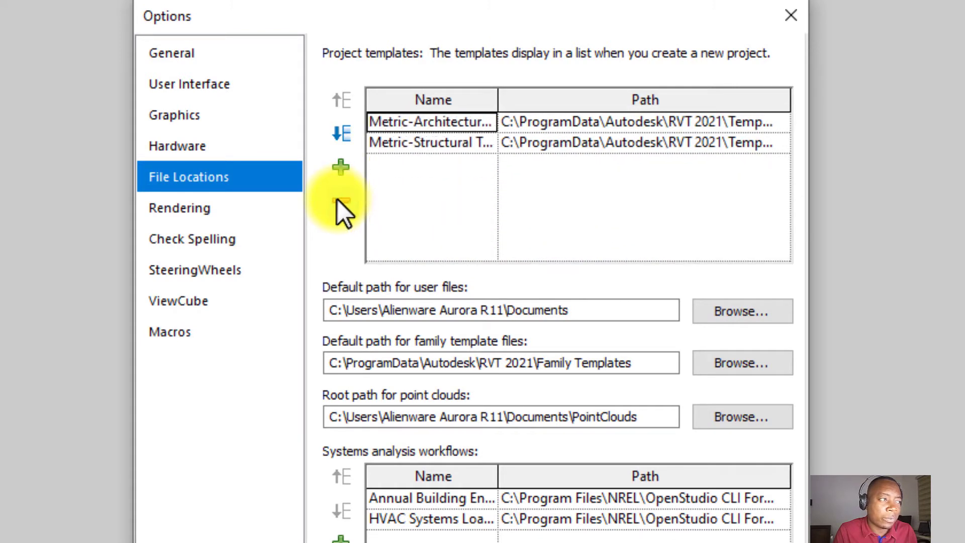
click(339, 201)
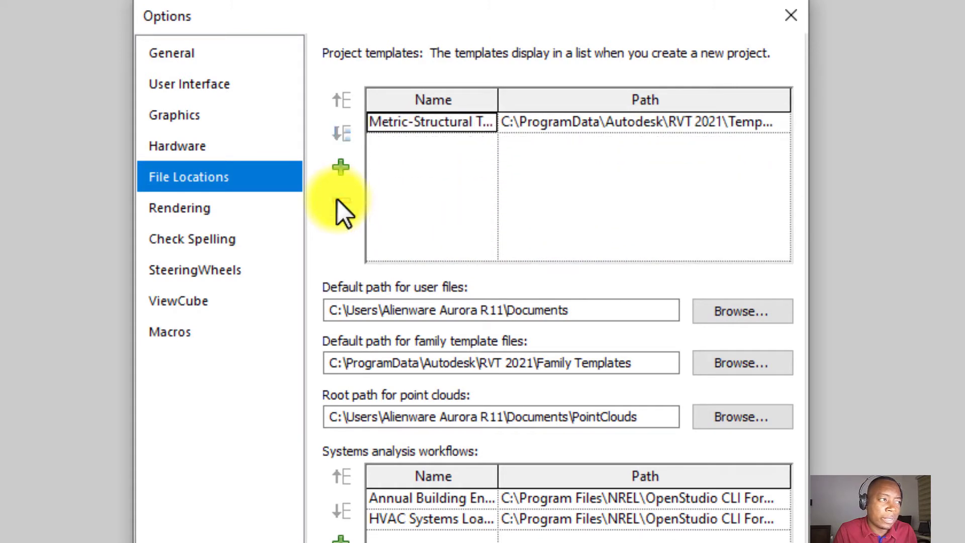
Add OPEMZY TEMPLATE_Version 1.0, remove the leftover Metric-Structural entry, and confirm with OK
click(401, 126)
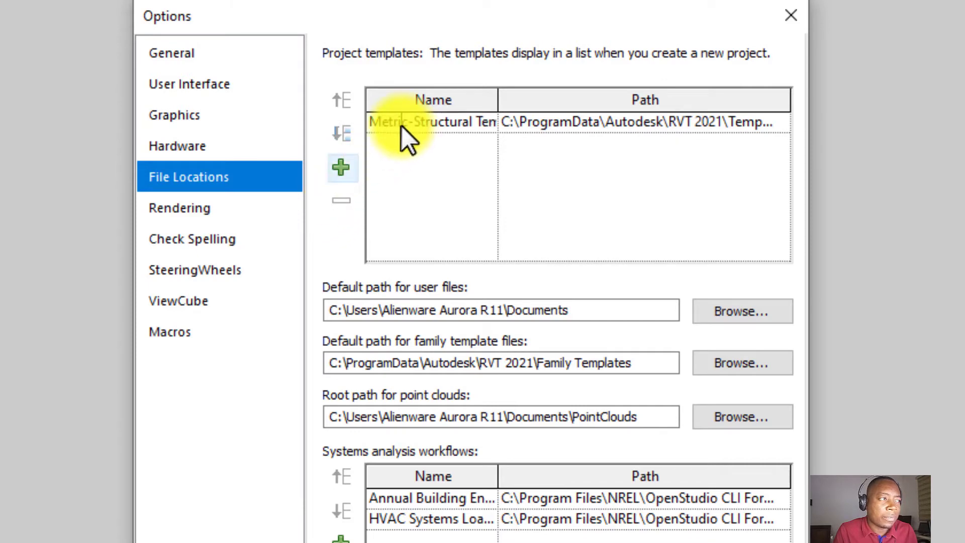
click(340, 170)
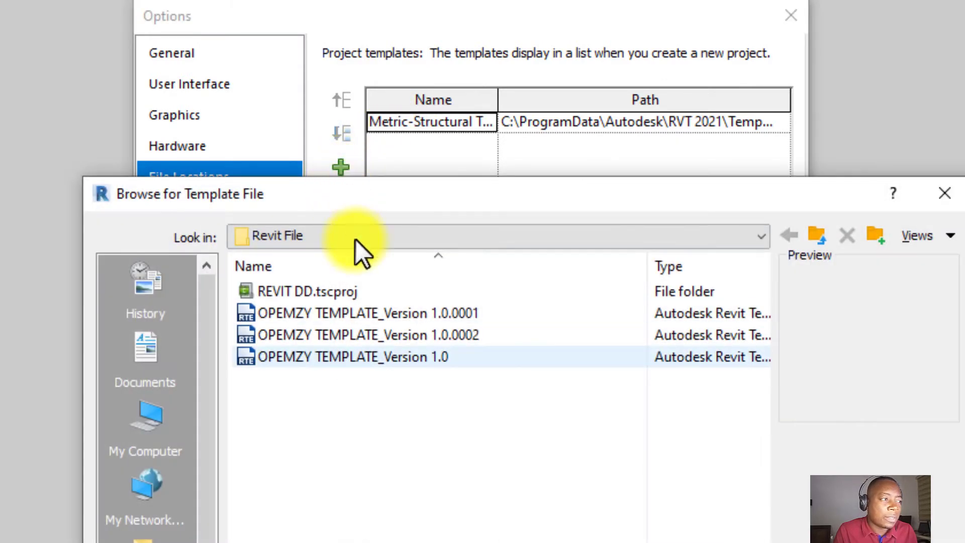
click(383, 355)
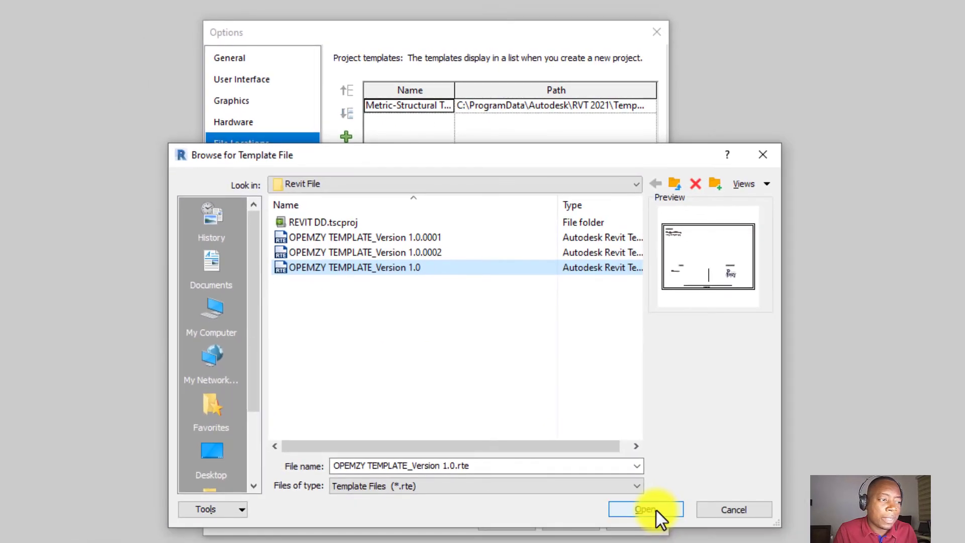
click(657, 511)
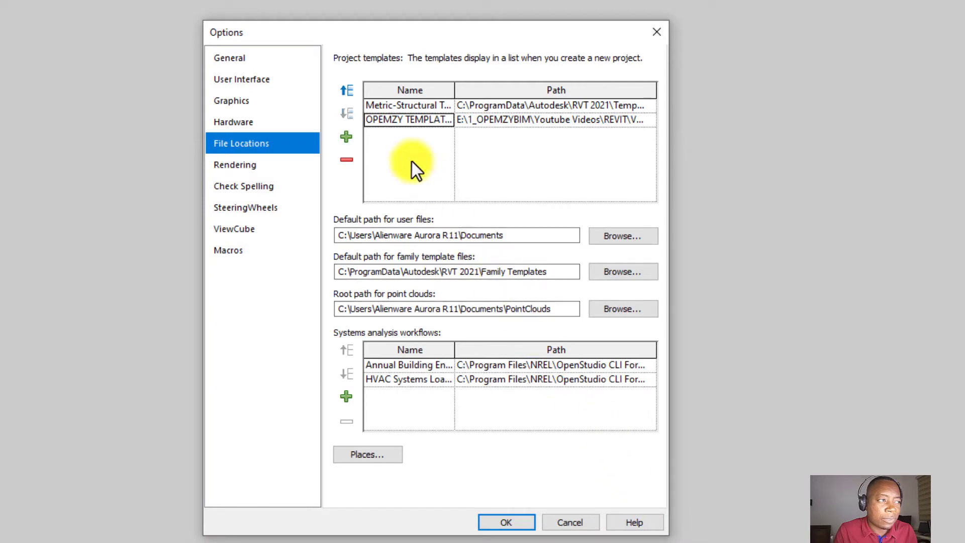
click(372, 105)
click(349, 160)
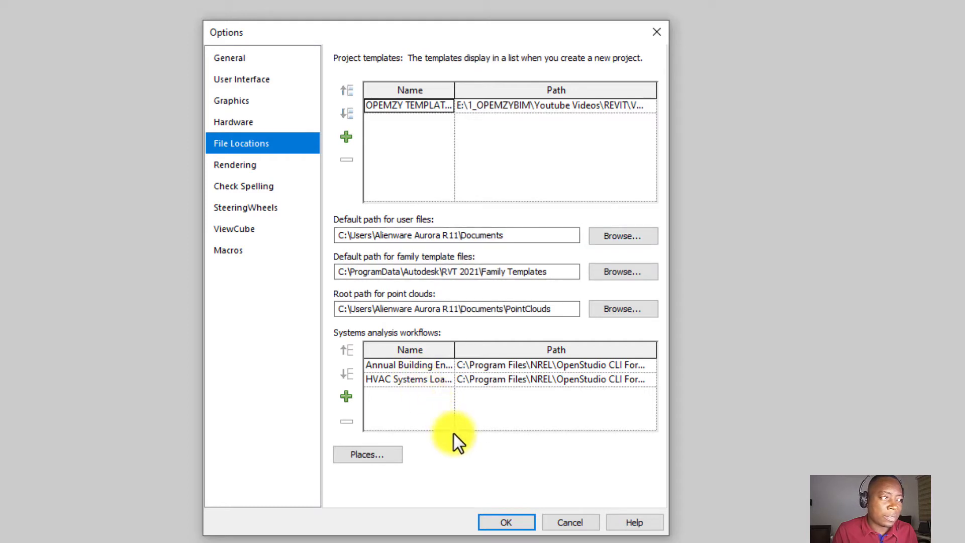
click(507, 522)
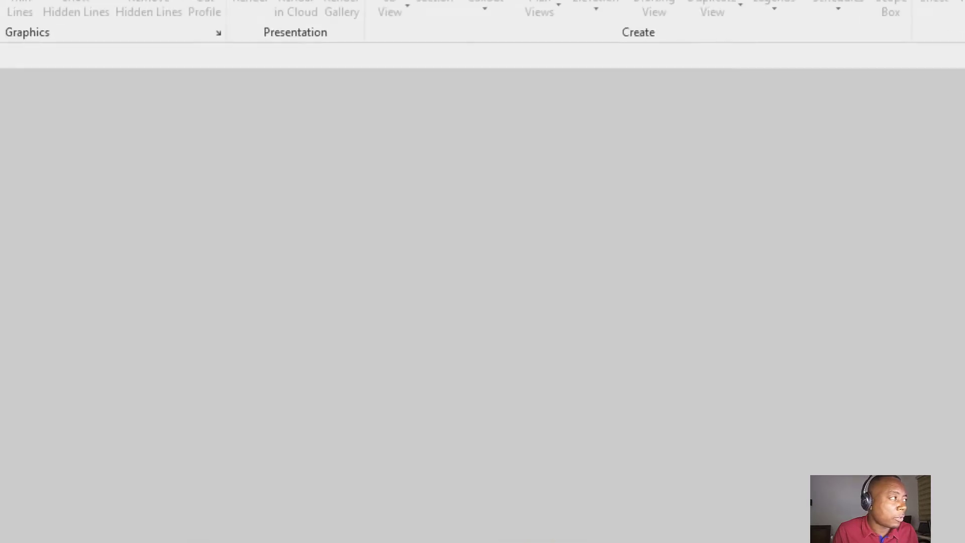
Verify in File Locations that OPEMZY TEMPLATE_Version 1.0 is the sole template, then show Home
click(44, 15)
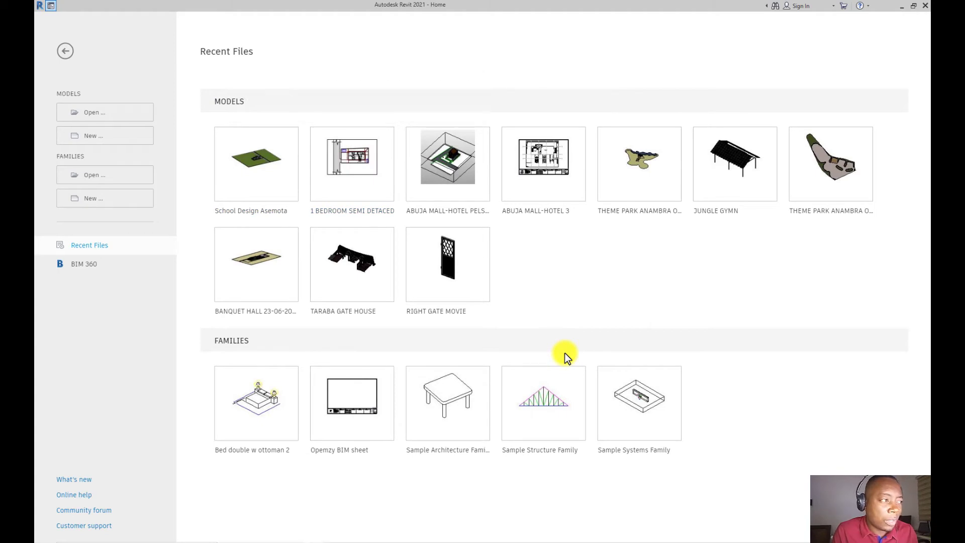
click(50, 7)
click(48, 17)
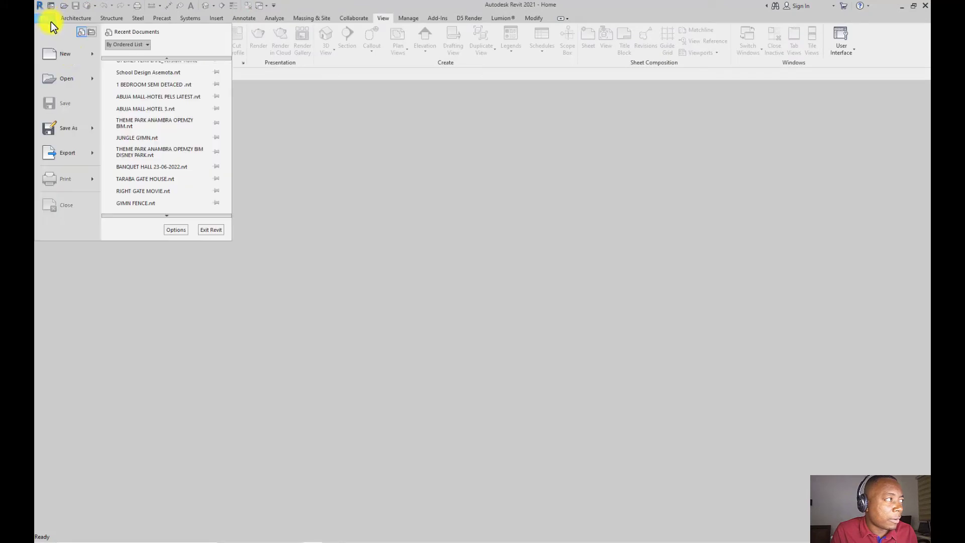
click(167, 229)
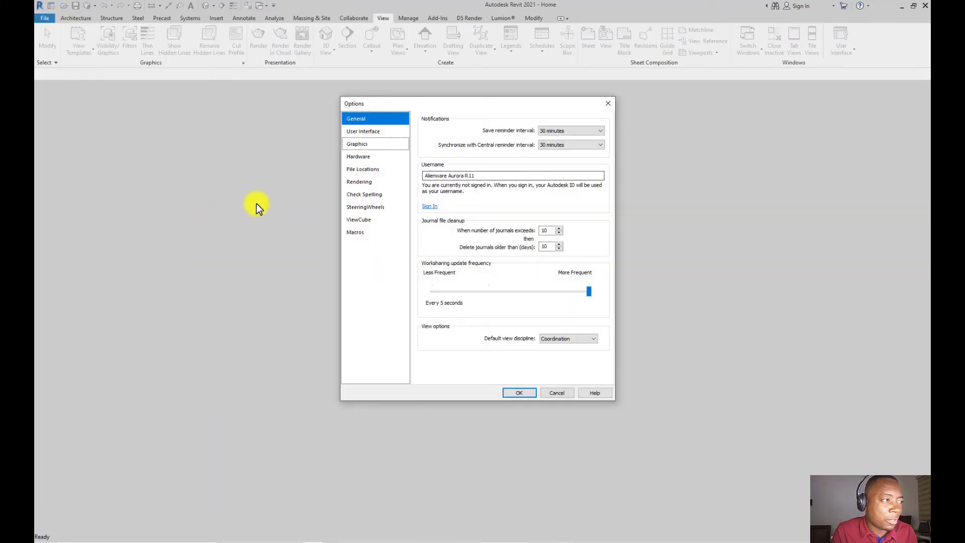
click(372, 170)
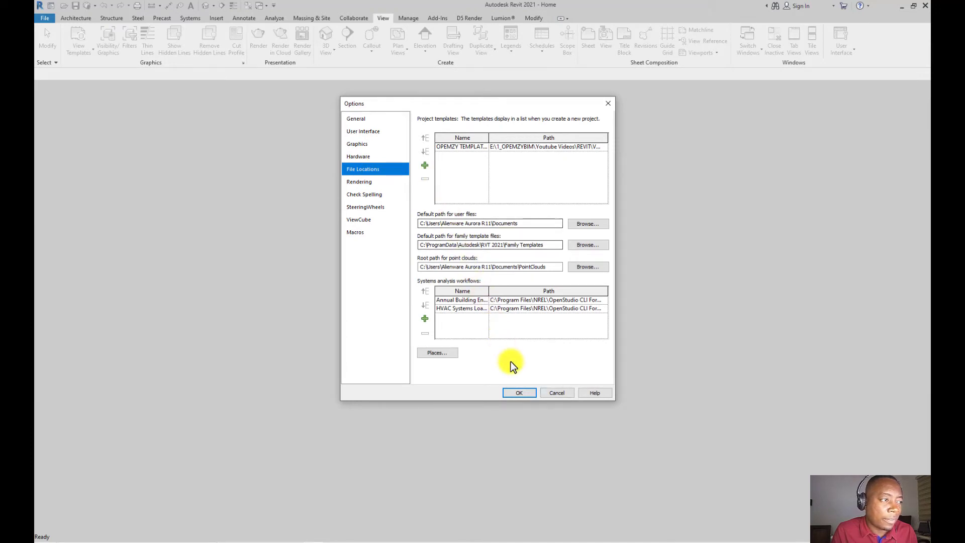
click(521, 394)
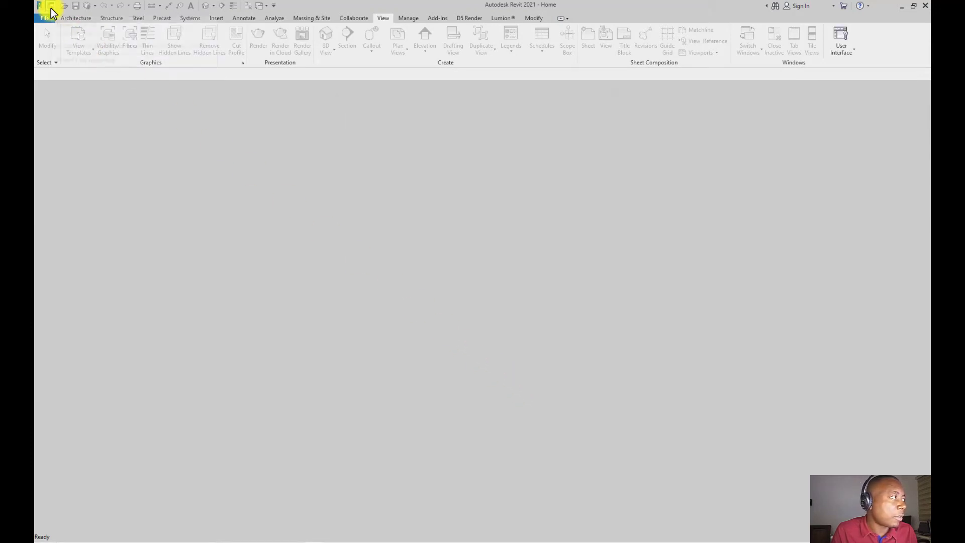
click(51, 6)
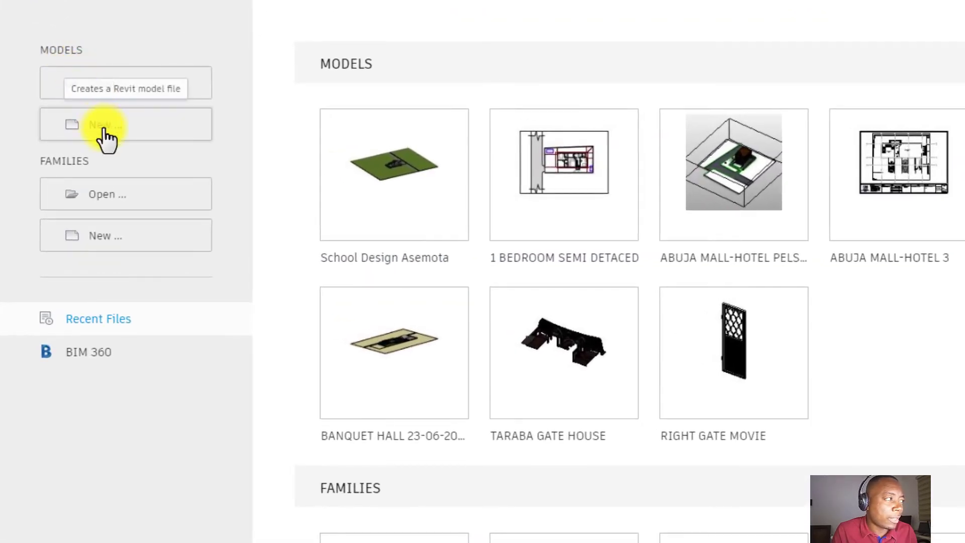
Create a new project from OPEMZY TEMPLATE_Version 1.0, opening Project2 on its 00 - COVER PAGE sheet
click(96, 137)
click(857, 274)
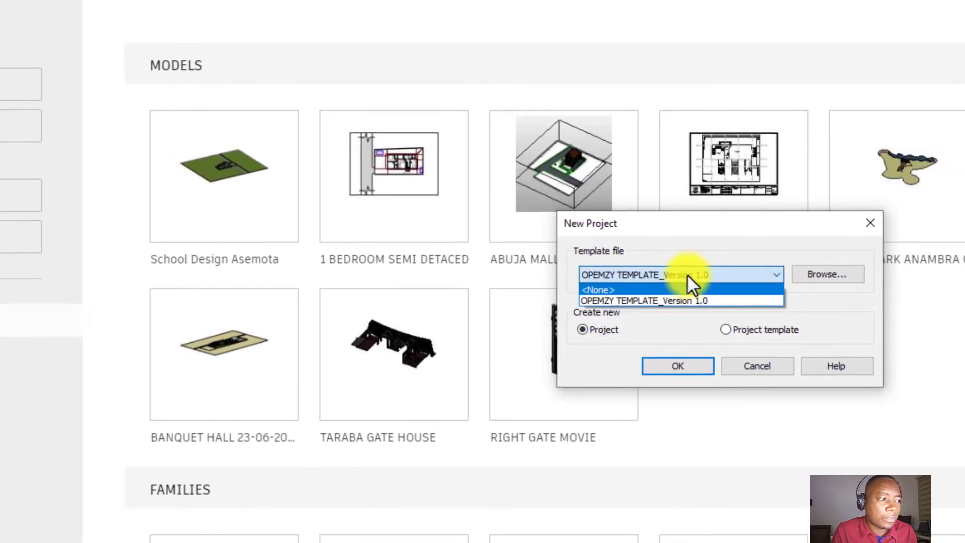
click(666, 300)
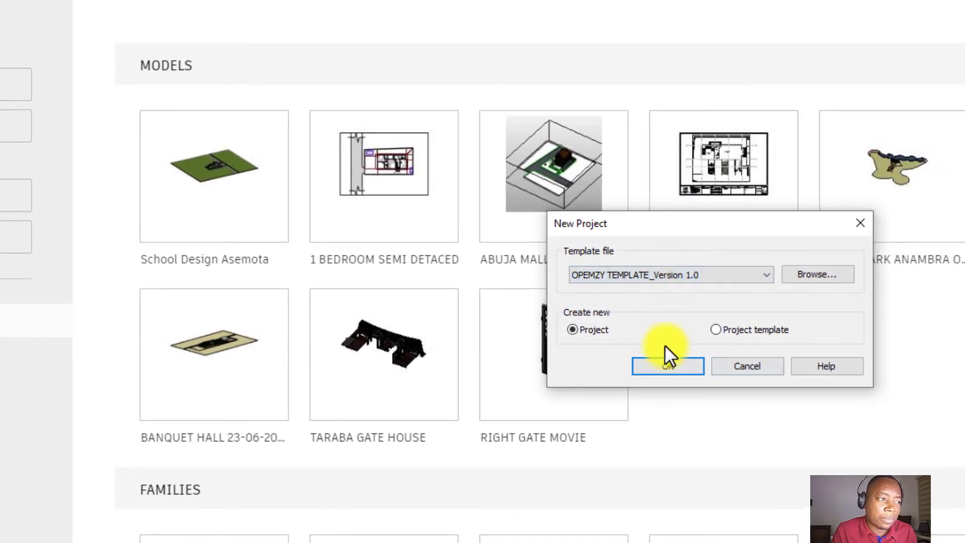
click(696, 366)
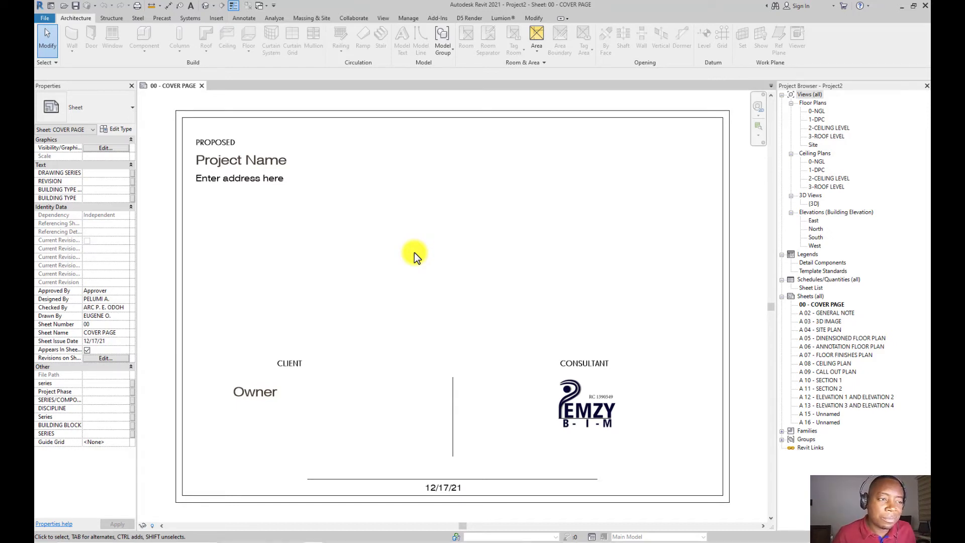
Open sheets A 03, A 06, A 04 and A 05, then the South elevation, in the Project Browser
double_click(825, 321)
double_click(832, 347)
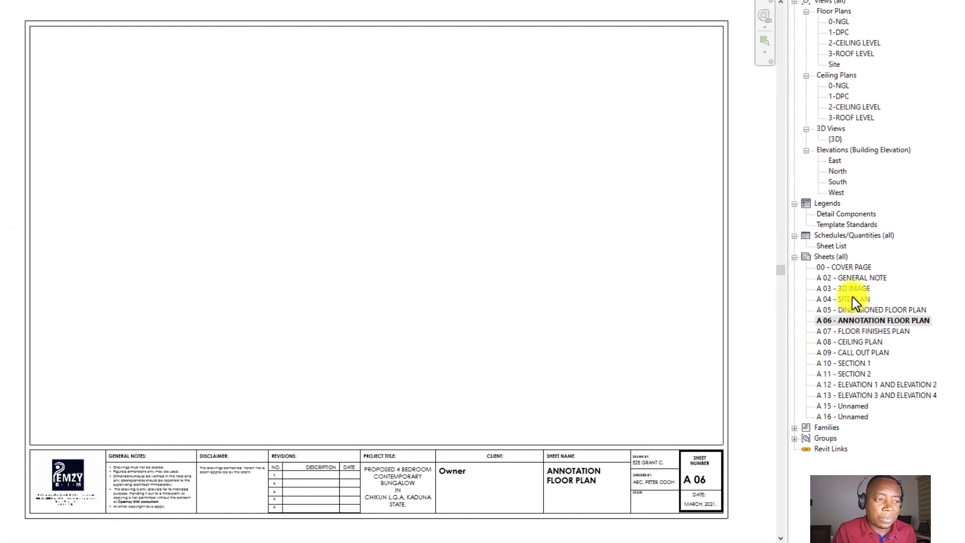
double_click(852, 297)
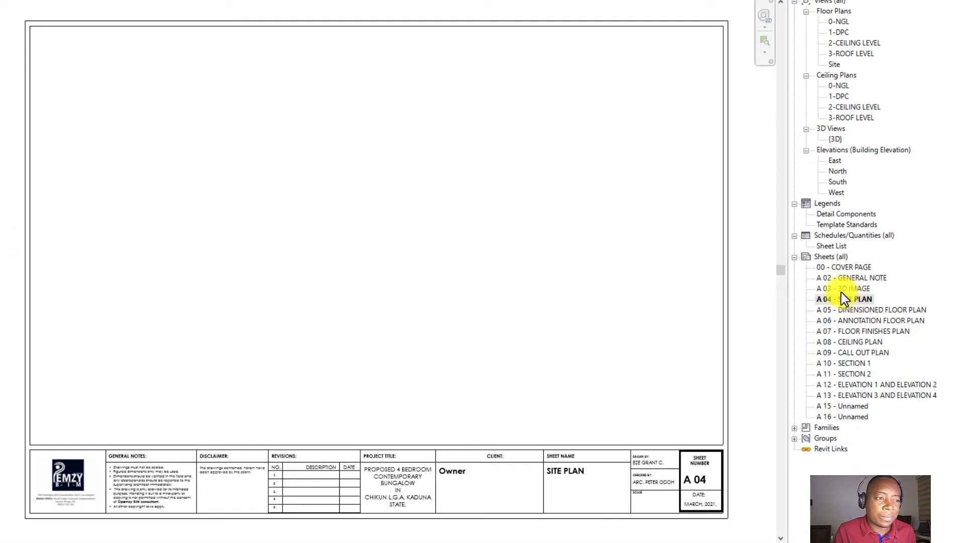
double_click(842, 292)
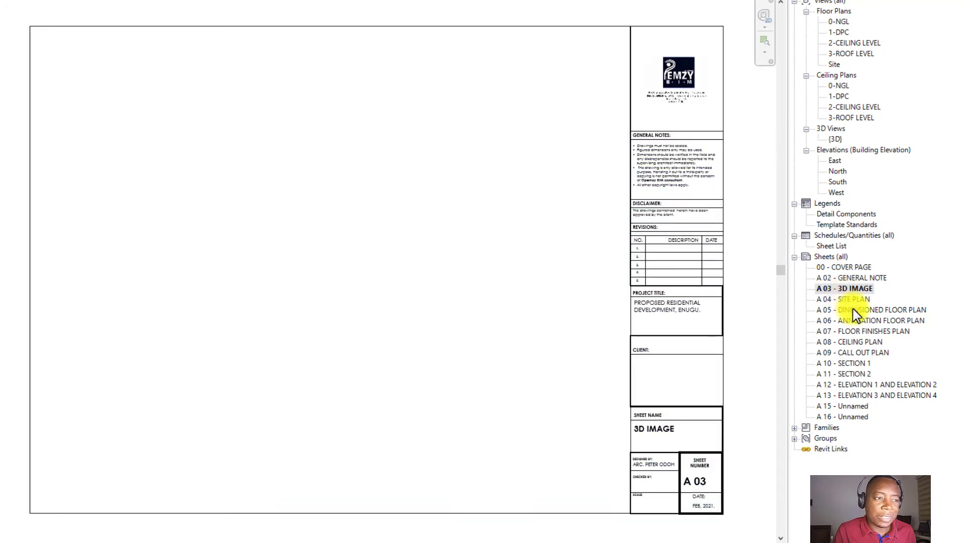
double_click(855, 311)
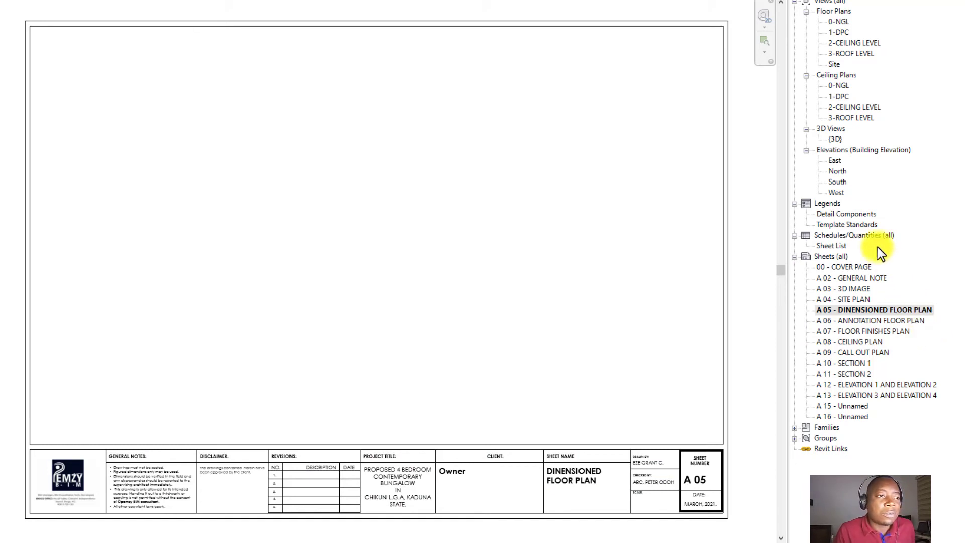
double_click(838, 183)
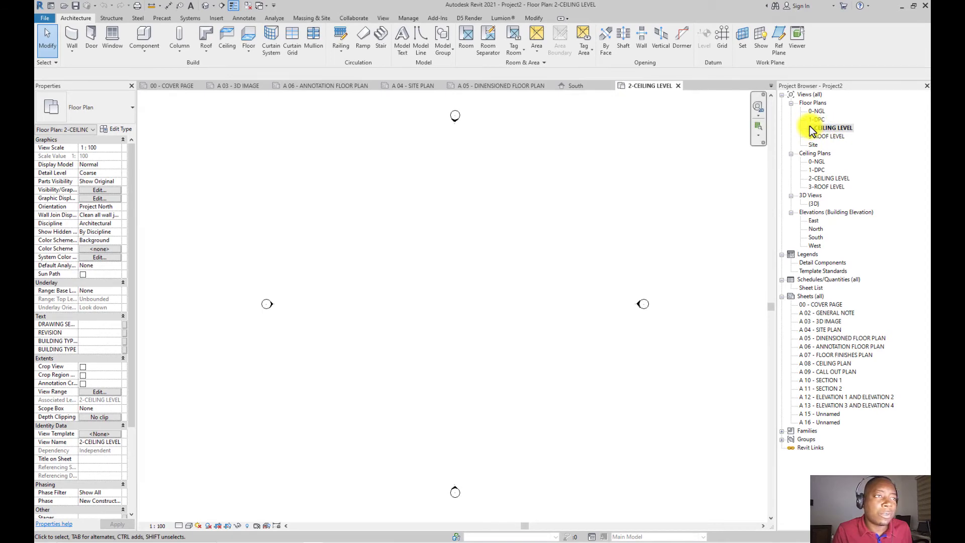
Start the Door tool on the Architecture tab with the ExtSgl (6) 750MM DOOR type
click(80, 52)
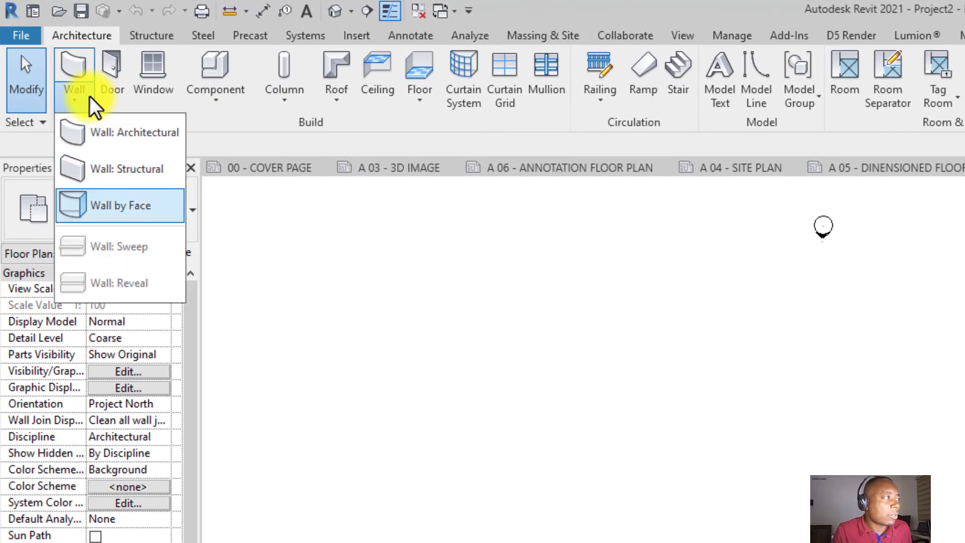
click(107, 87)
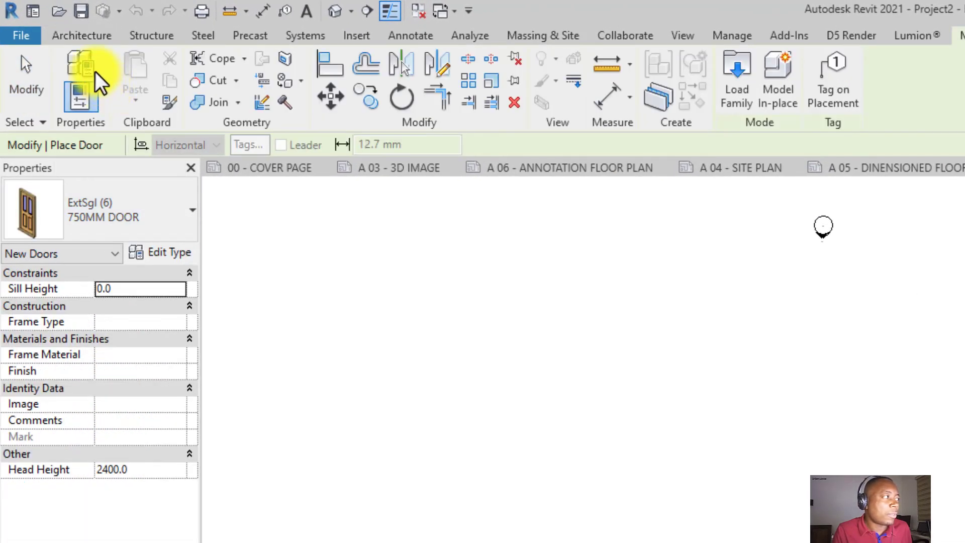
click(65, 29)
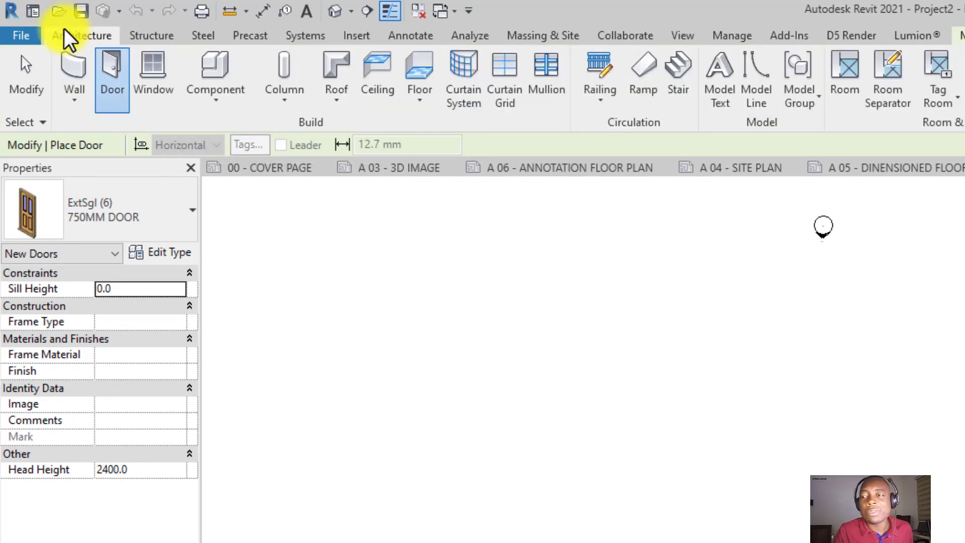